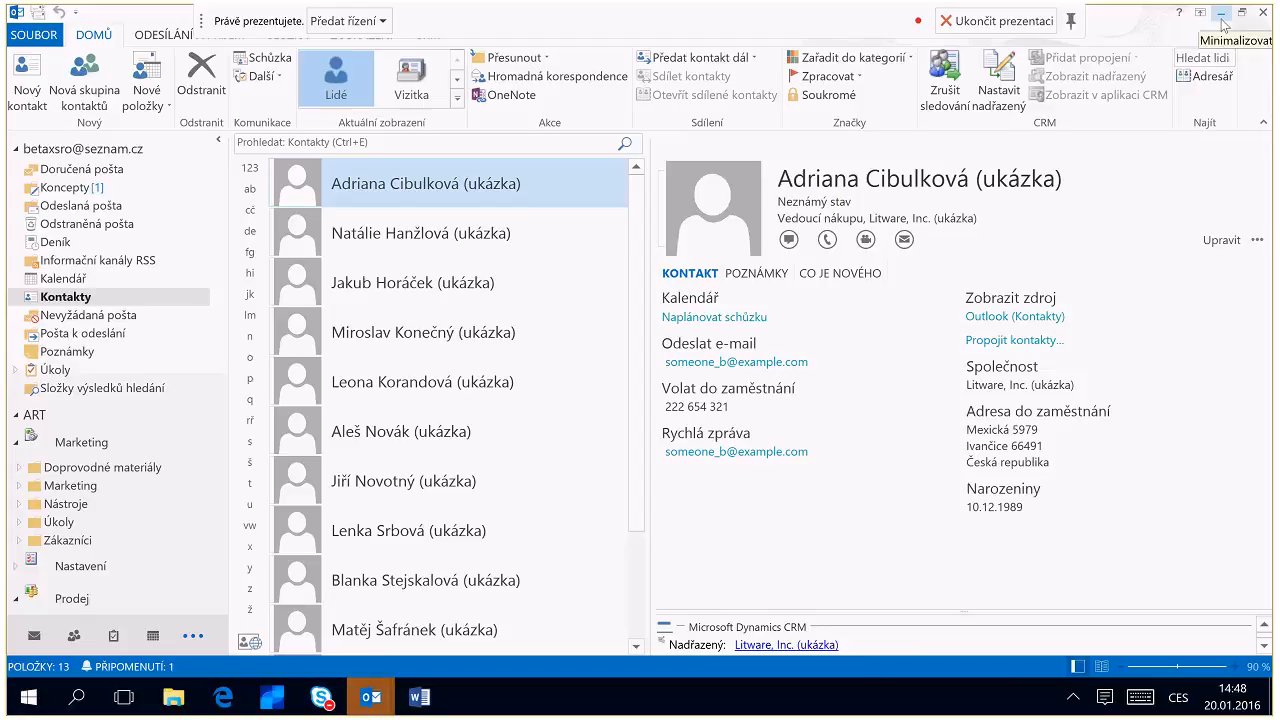
Minimize Outlook and, in the CRM contact record, examine the choices offered for the Typ and Segment fields.
left_click(1223, 18)
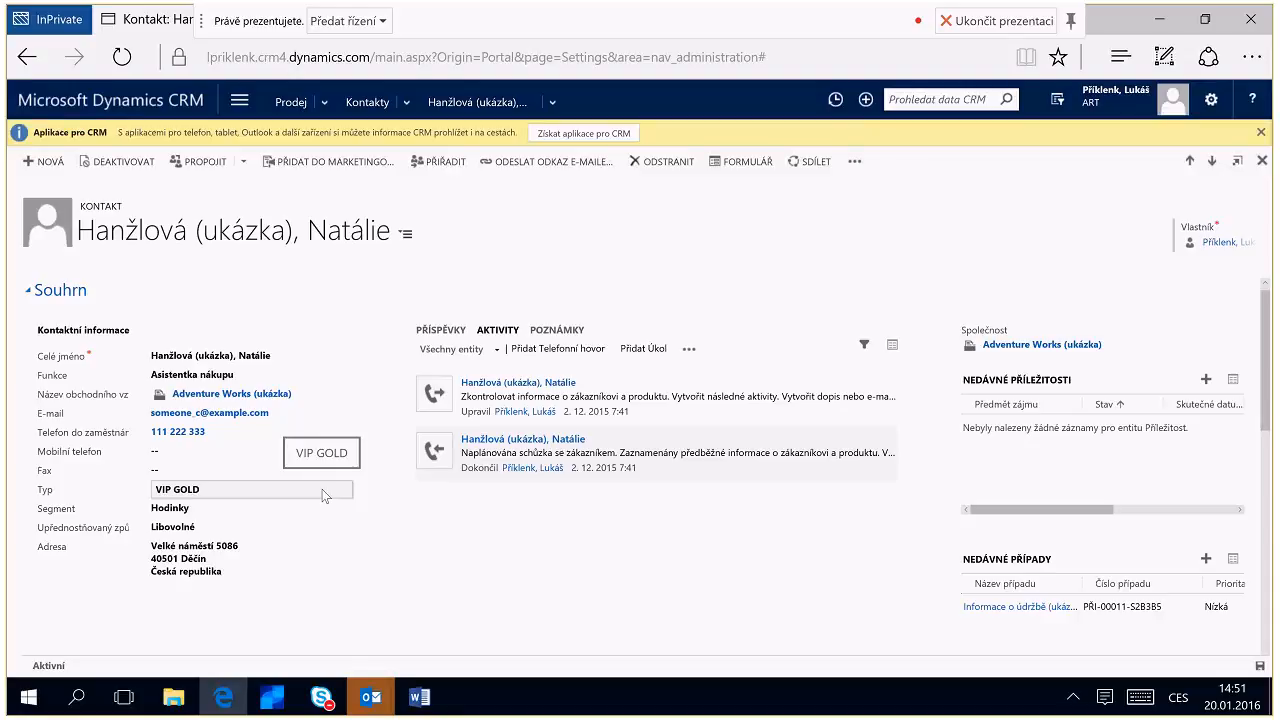
left_click(323, 494)
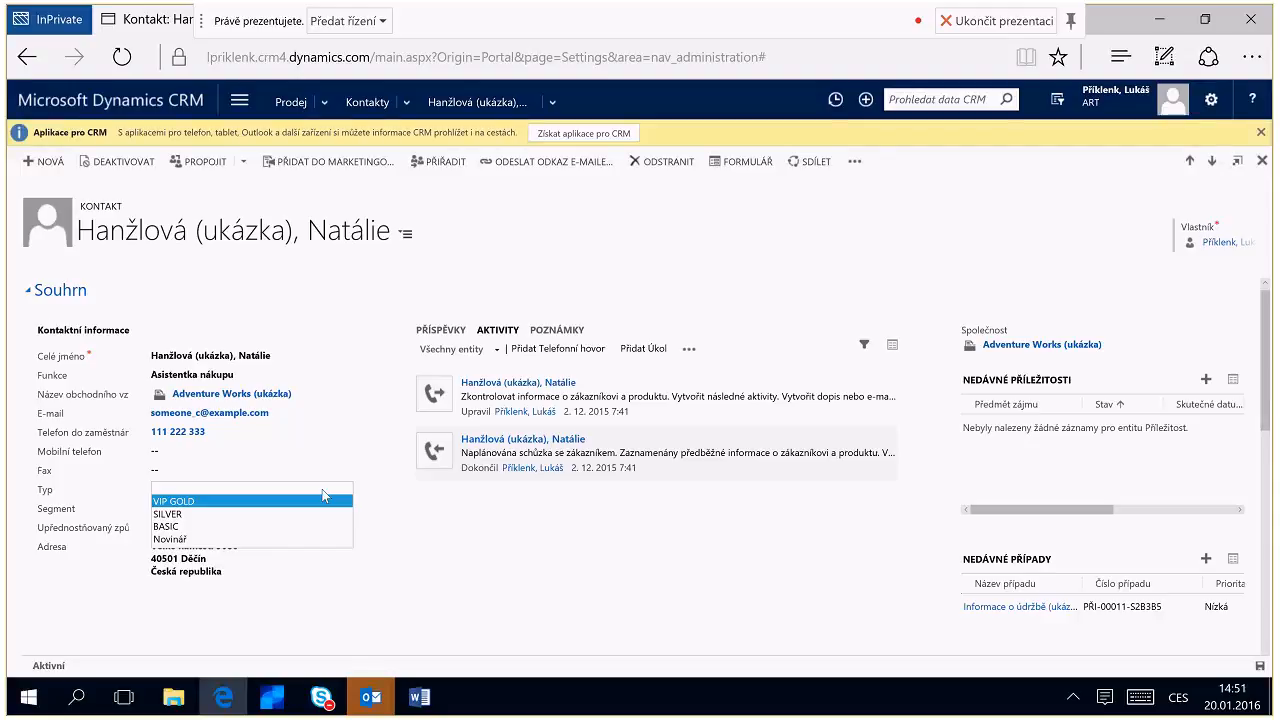
left_click(414, 499)
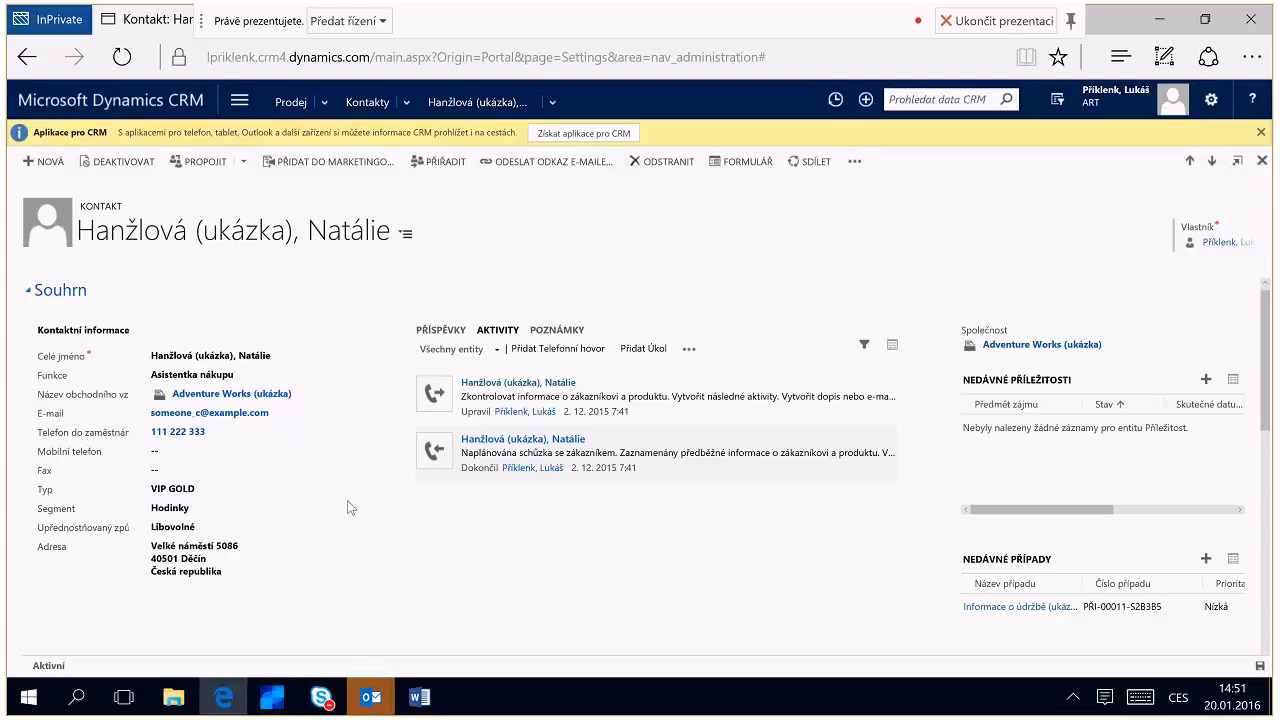
left_click(226, 507)
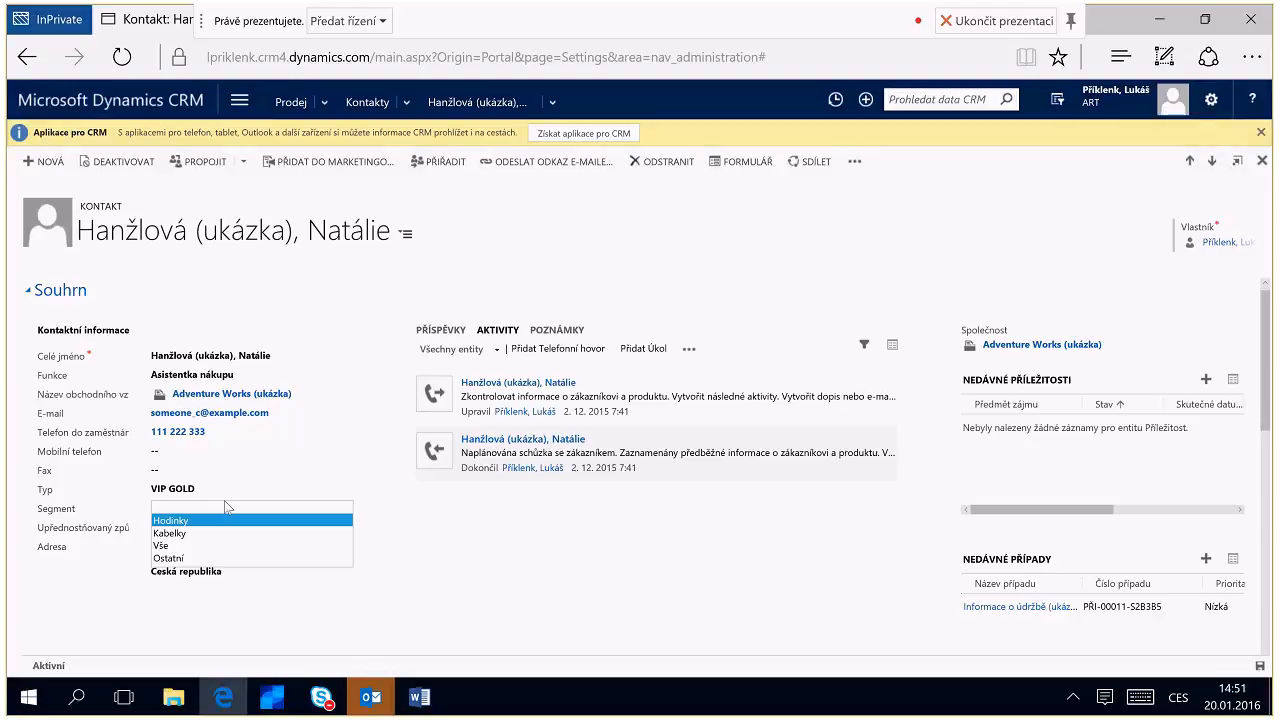
left_click(18, 513)
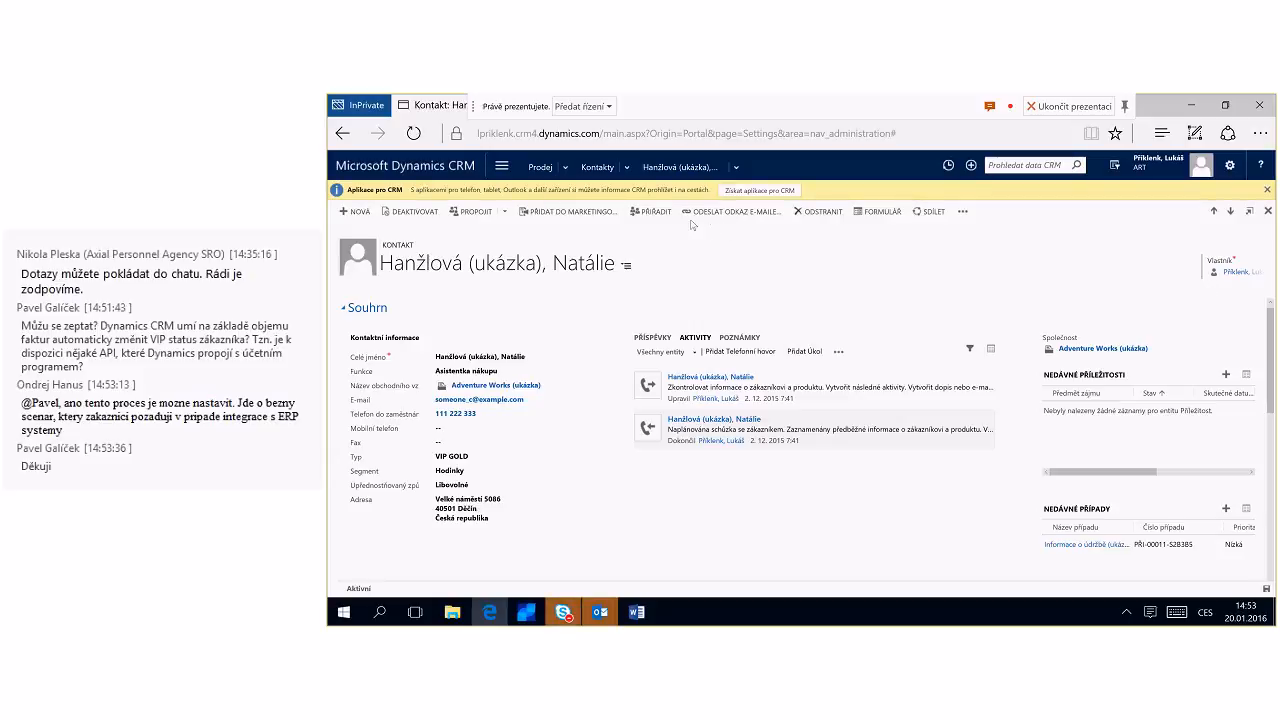
Go to the marketing lists in the Prodej area and open the VIP klienti list.
left_click(630, 172)
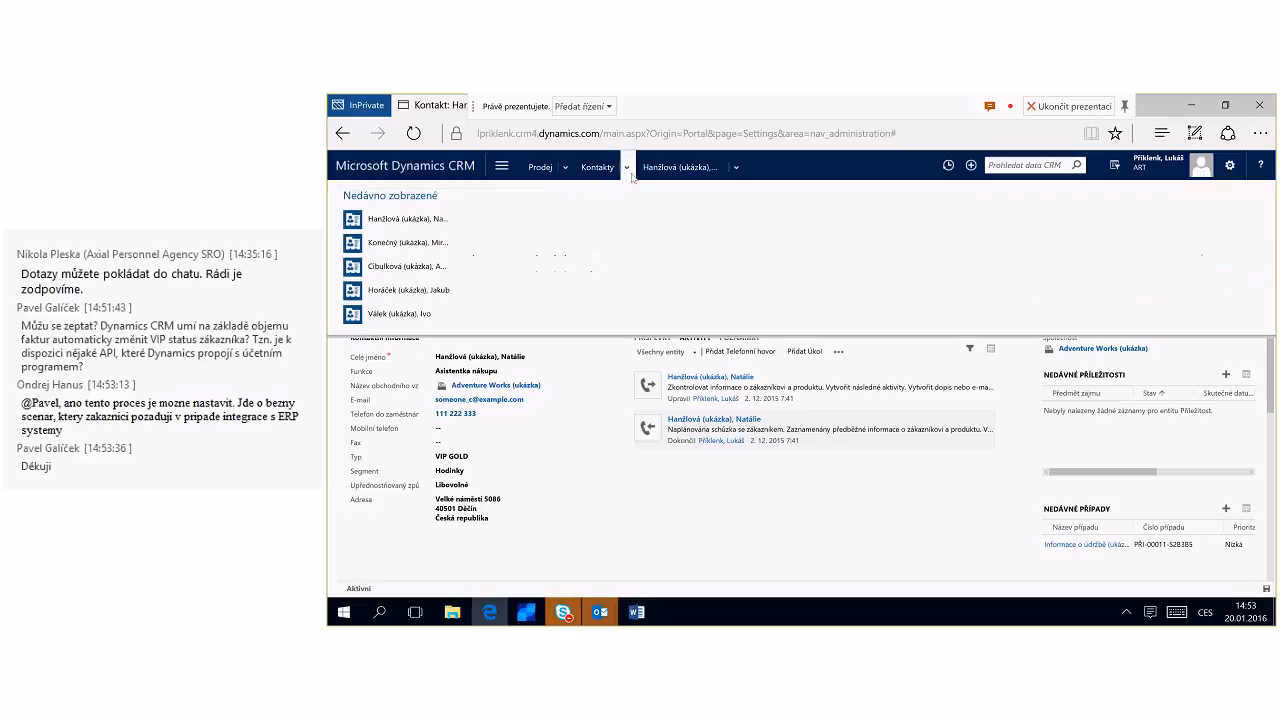
left_click(567, 172)
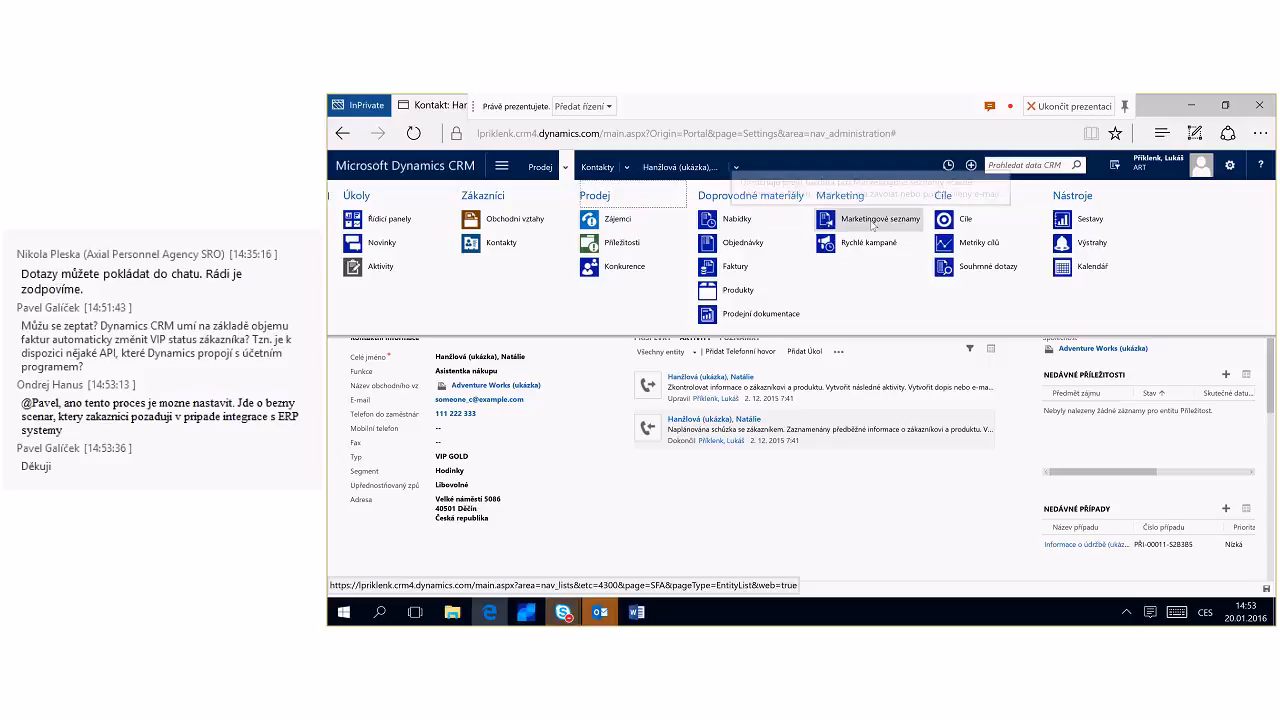
left_click(872, 220)
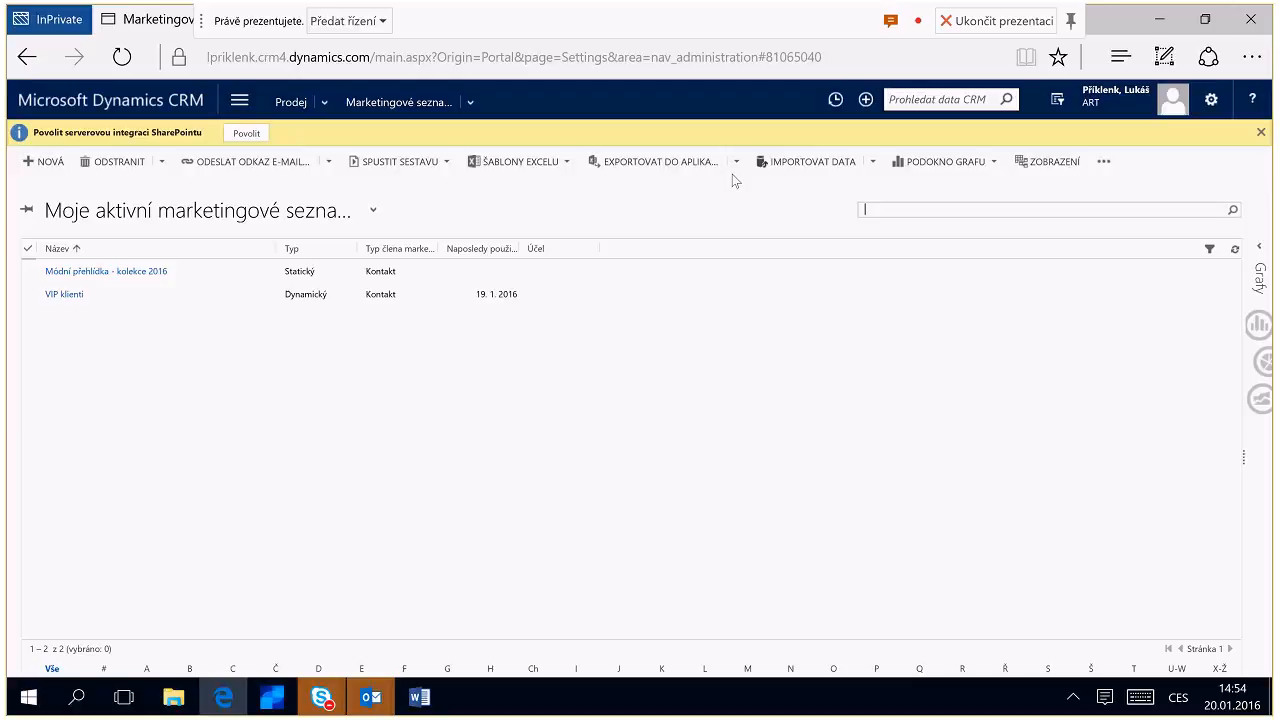
left_click(68, 296)
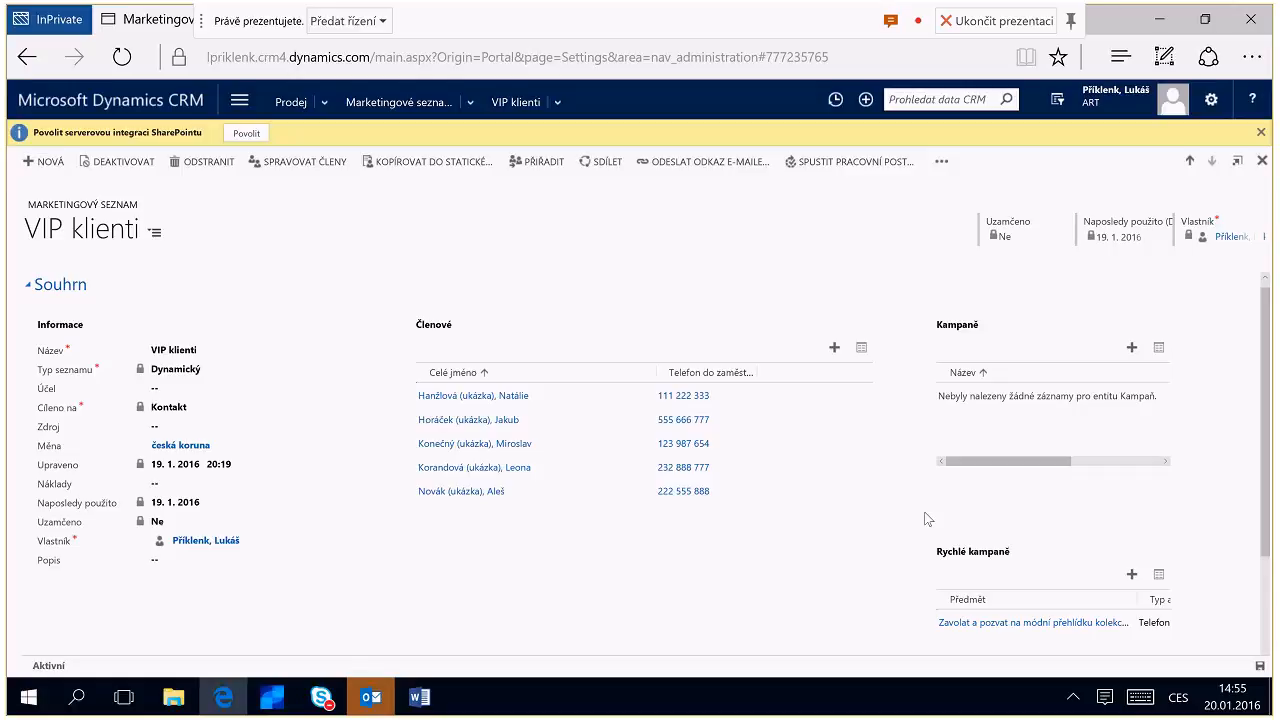
Start a quick campaign named "telefofonování" for the VIP klienti list and advance to the activity type selection.
left_click(1132, 576)
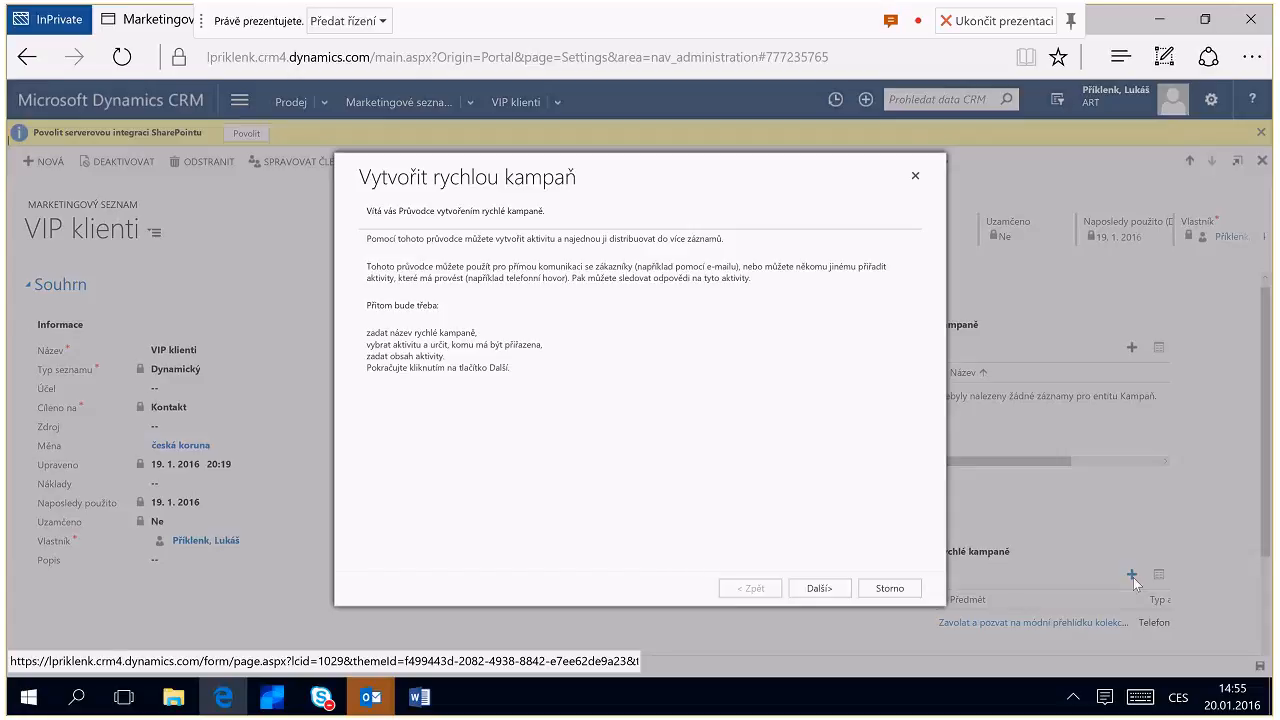
left_click(820, 587)
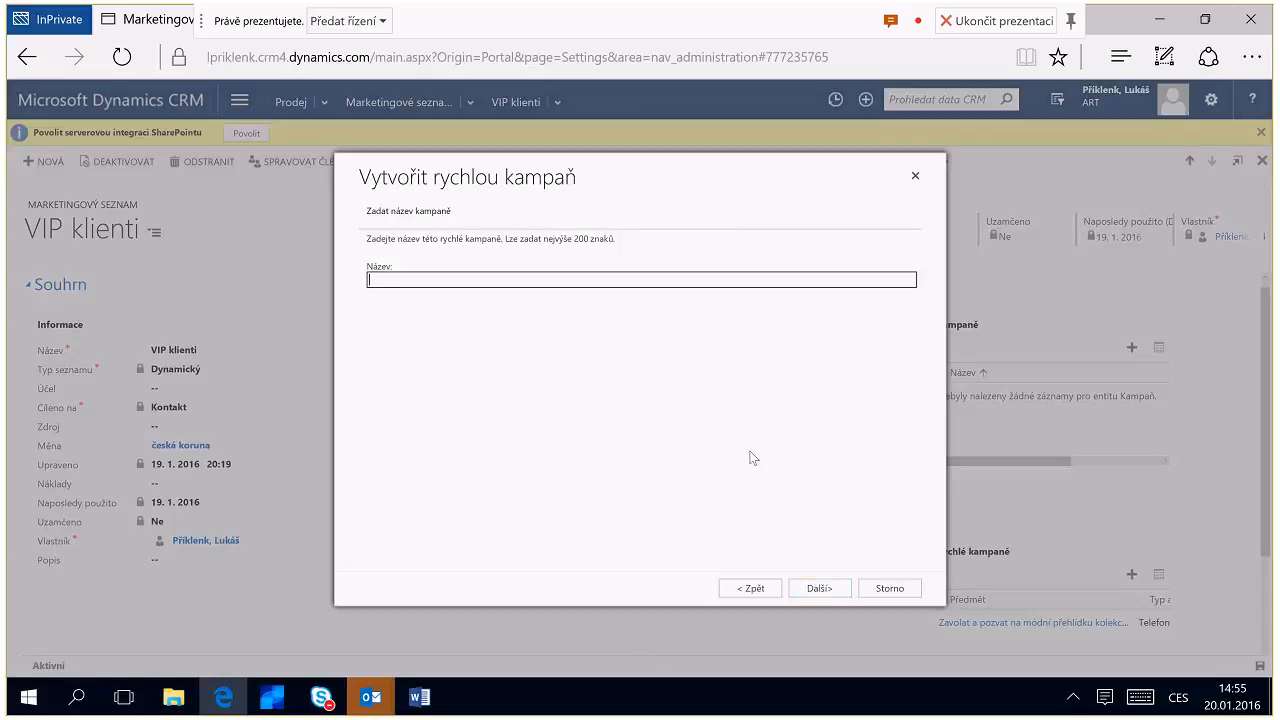
type("telefo")
type("vo")
key("BackSpace")
key("BackSpace")
type("fonování")
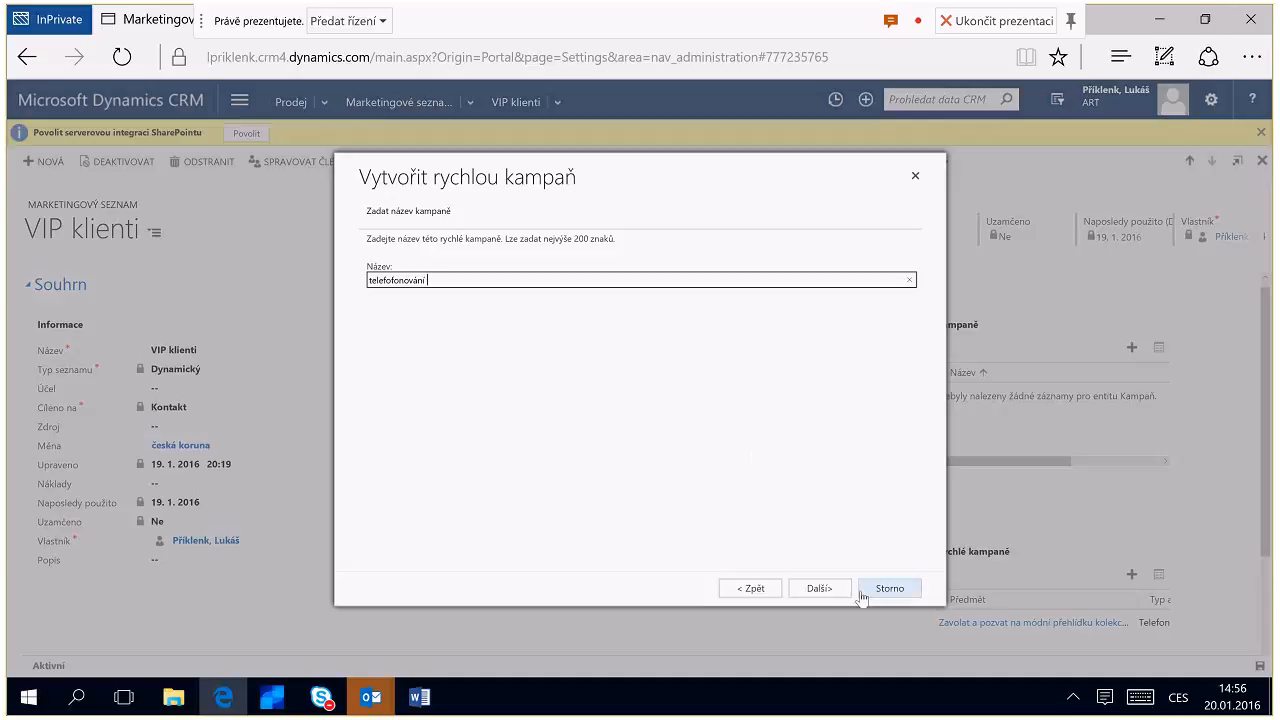
left_click(808, 590)
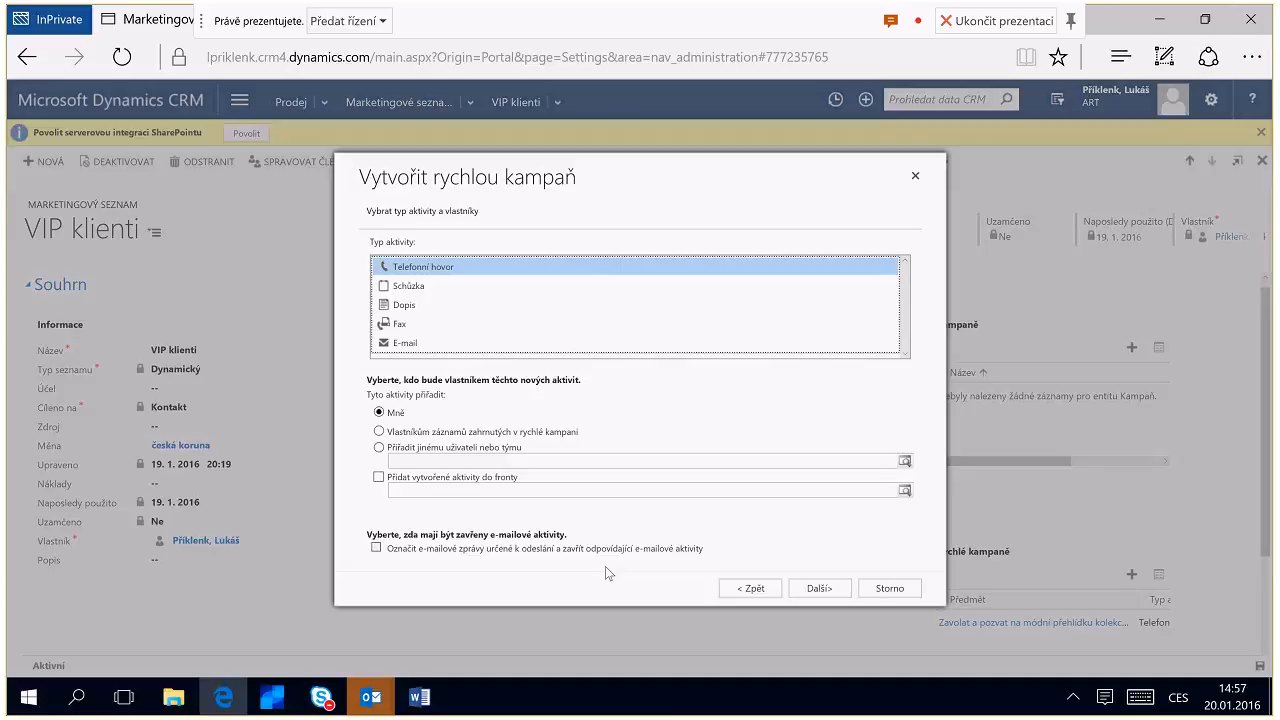
Cancel the quick campaign wizard and confirm leaving it.
left_click(890, 589)
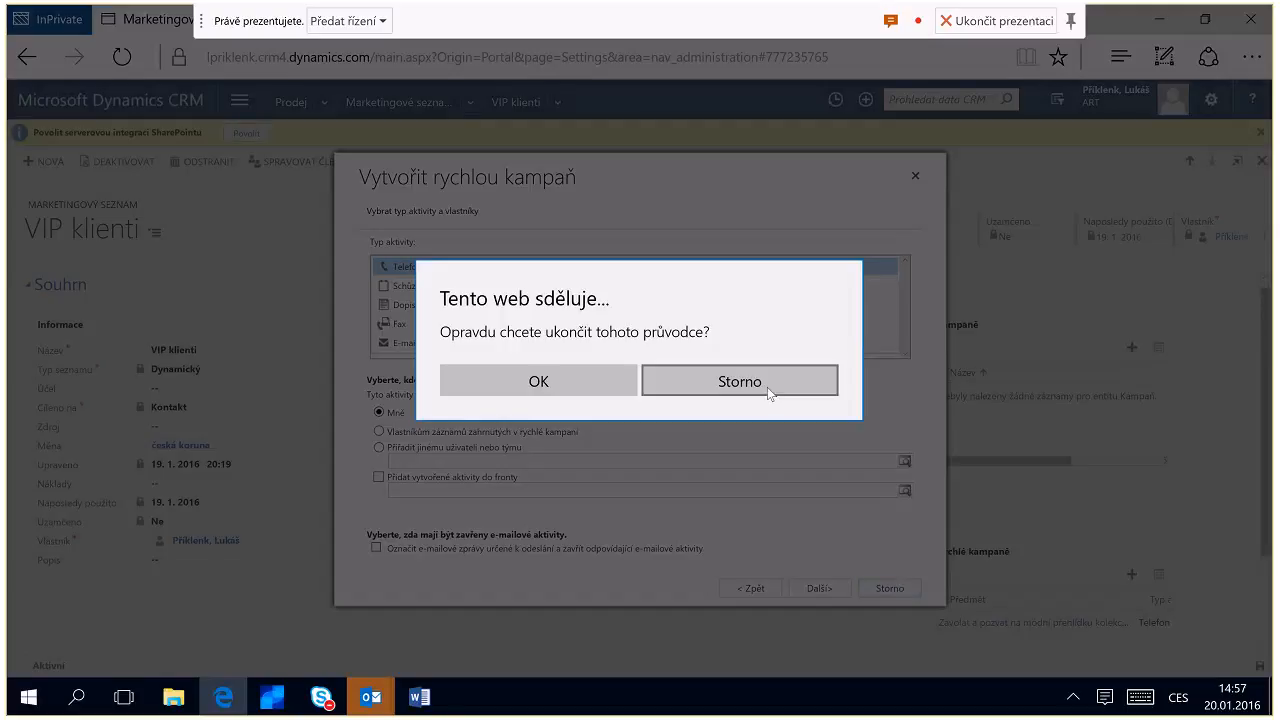
left_click(767, 387)
left_click(889, 588)
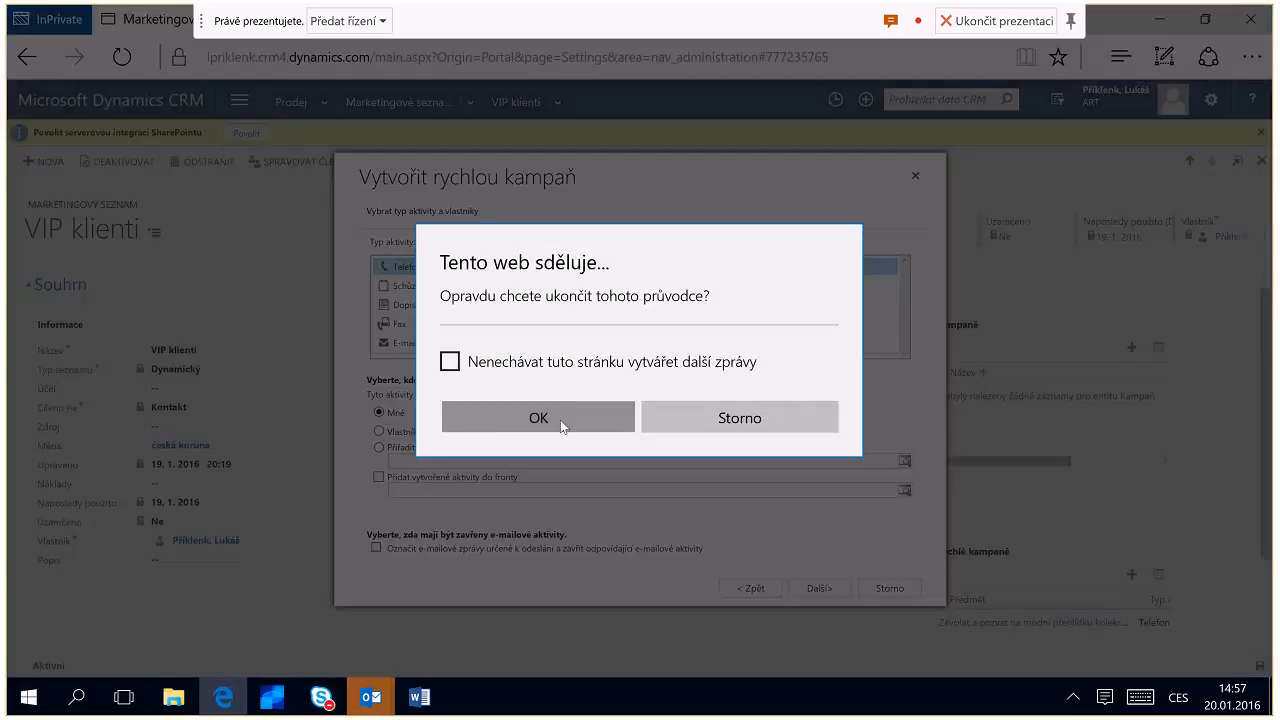
left_click(560, 420)
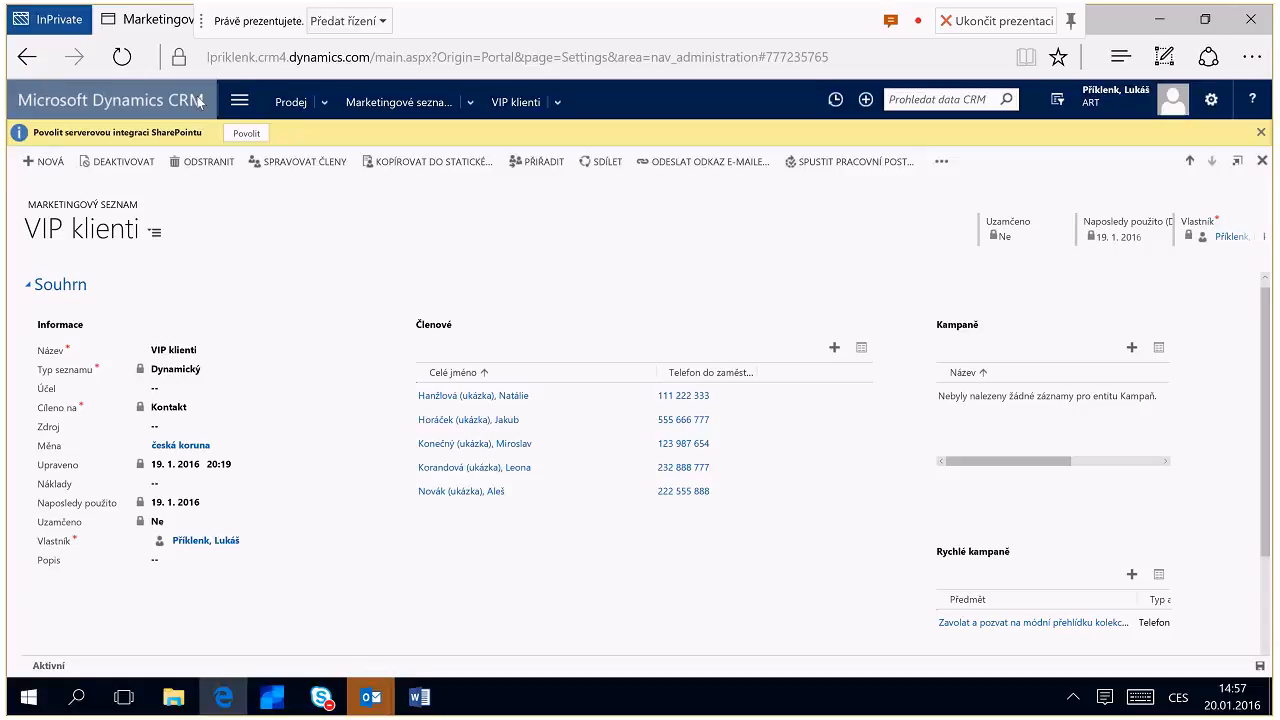
Open the Prodej area's sales activity dashboard and examine it from the performance charts down to the Aktivity list.
left_click(230, 102)
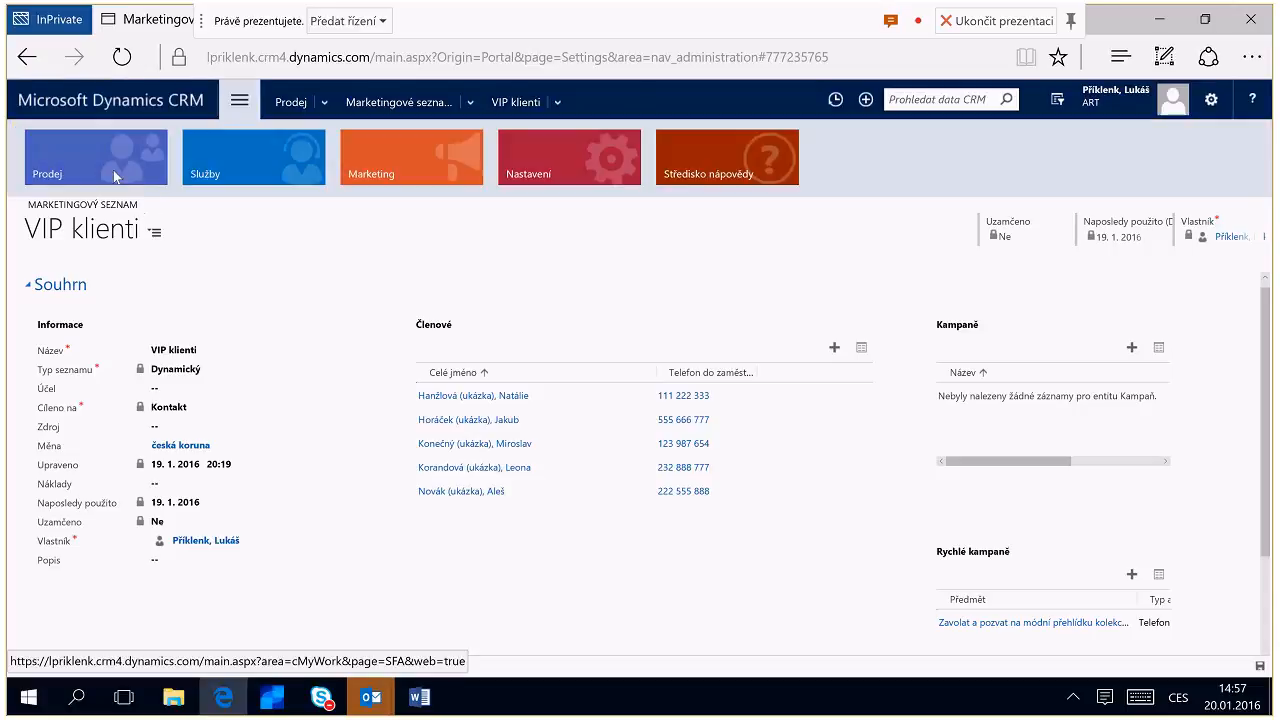
left_click(113, 175)
left_click(92, 250)
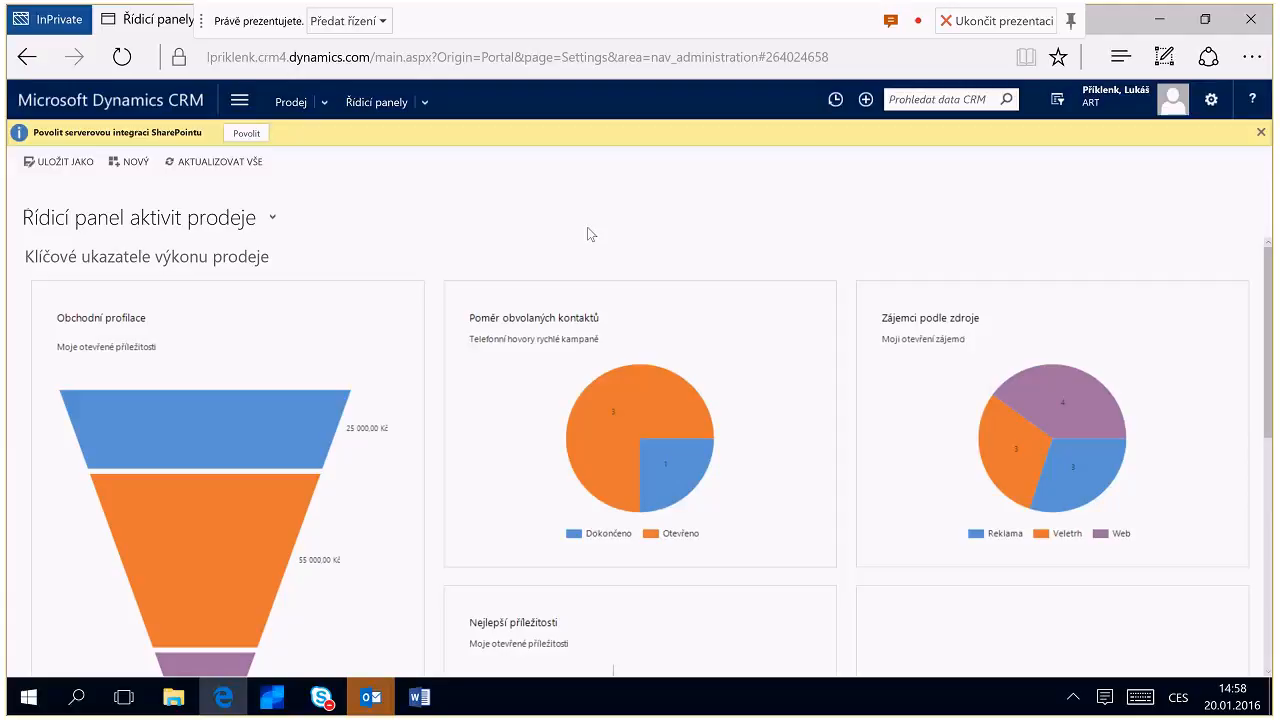
mouse_move(966, 287)
left_click_drag(1271, 297, 1270, 535)
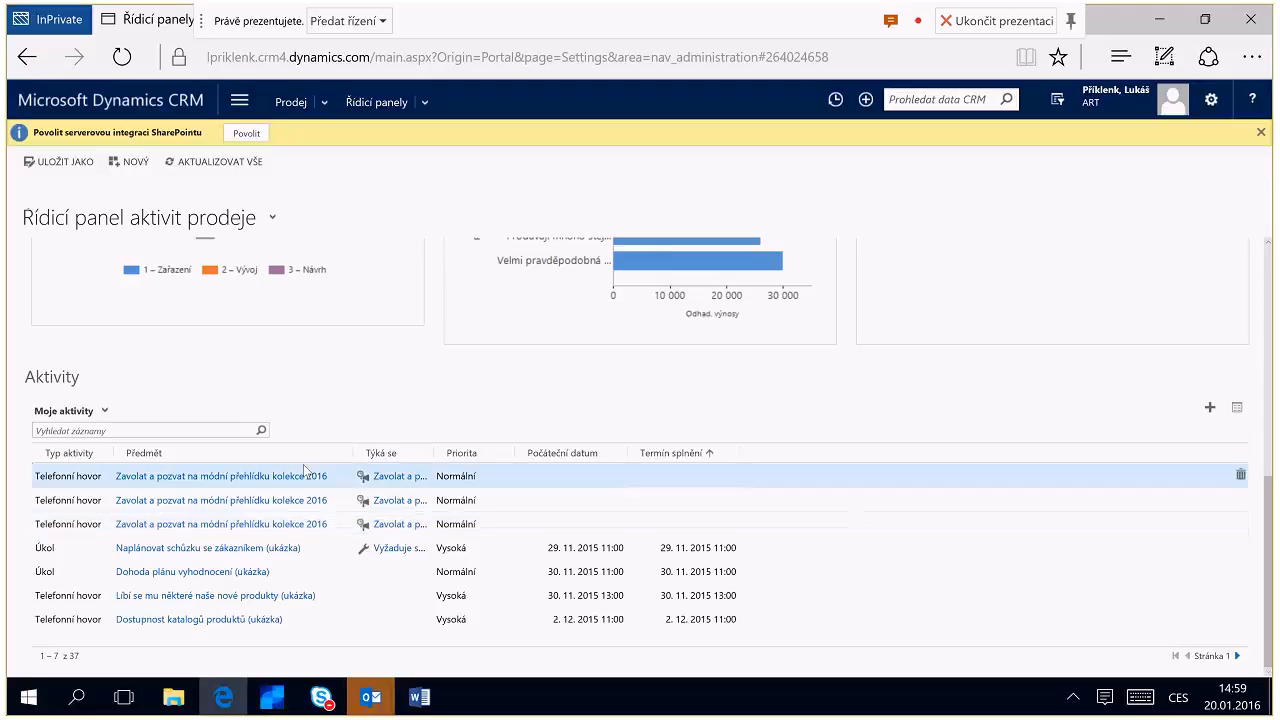
Open the first phone call "Zavolat a pozvat na módní přehlídku kolekce 2016", check its description, and open the called contact's record.
left_click(250, 480)
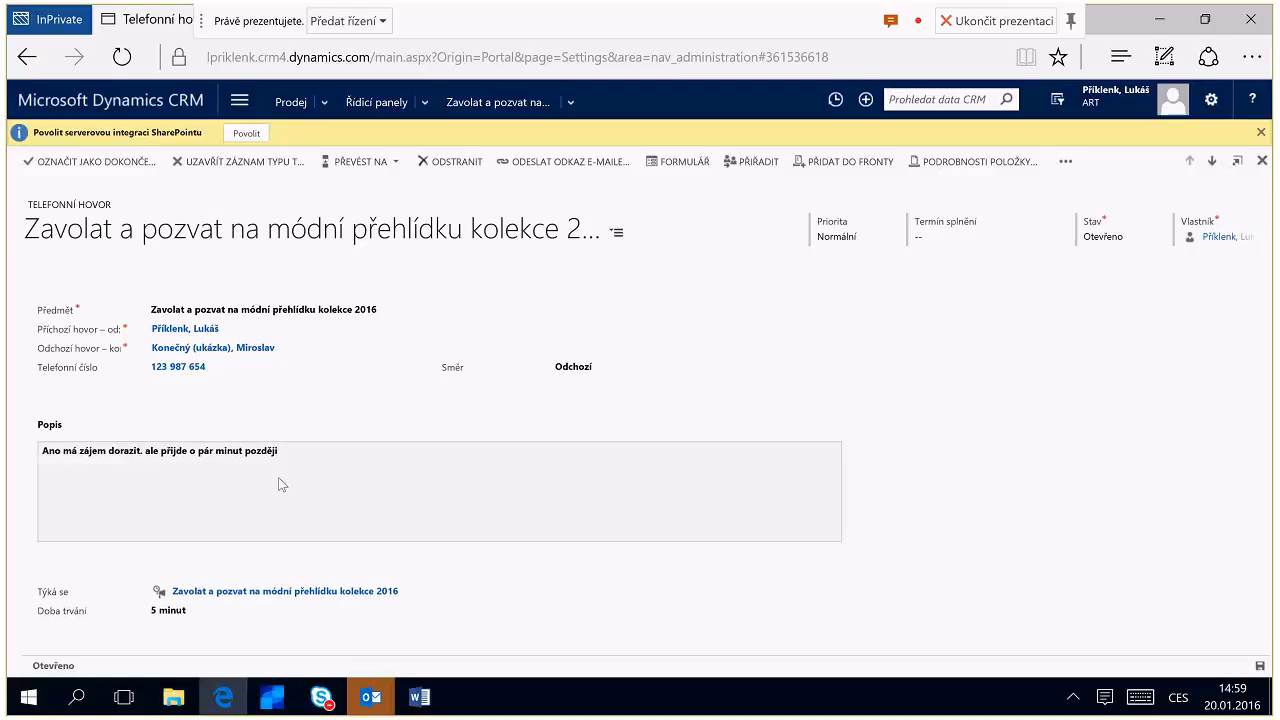
left_click(305, 451)
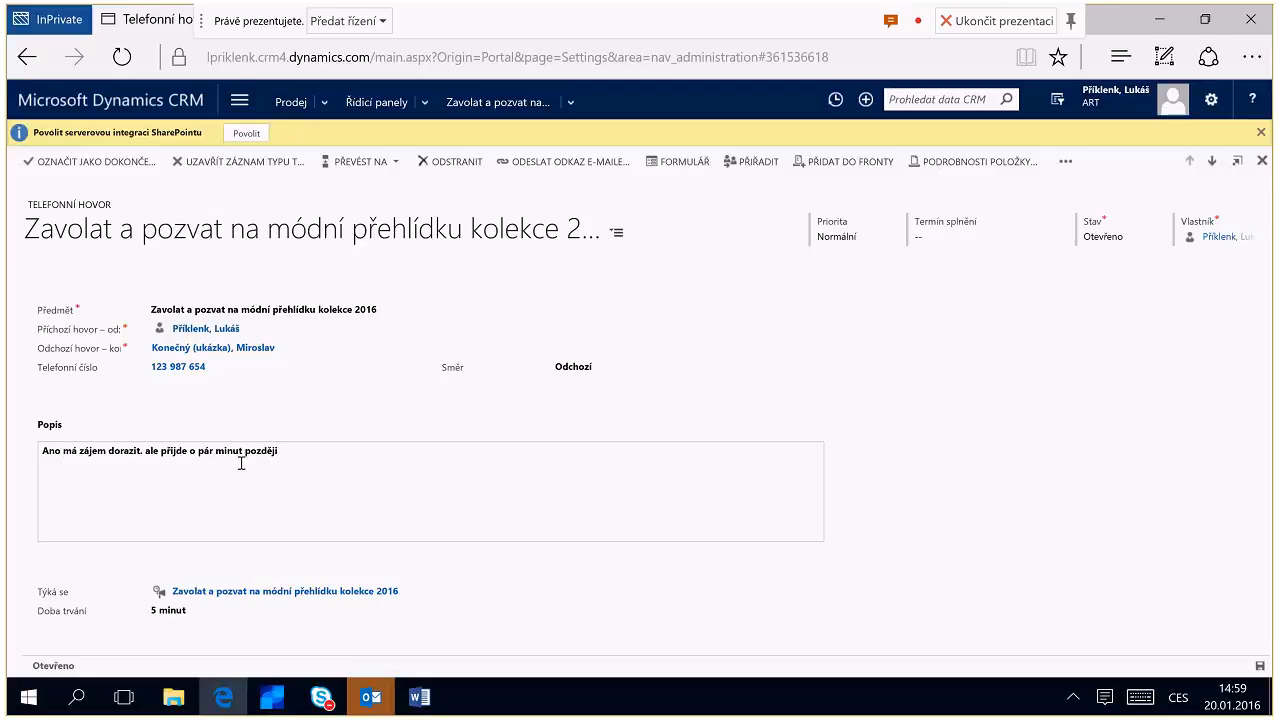
left_click(178, 347)
left_click(178, 349)
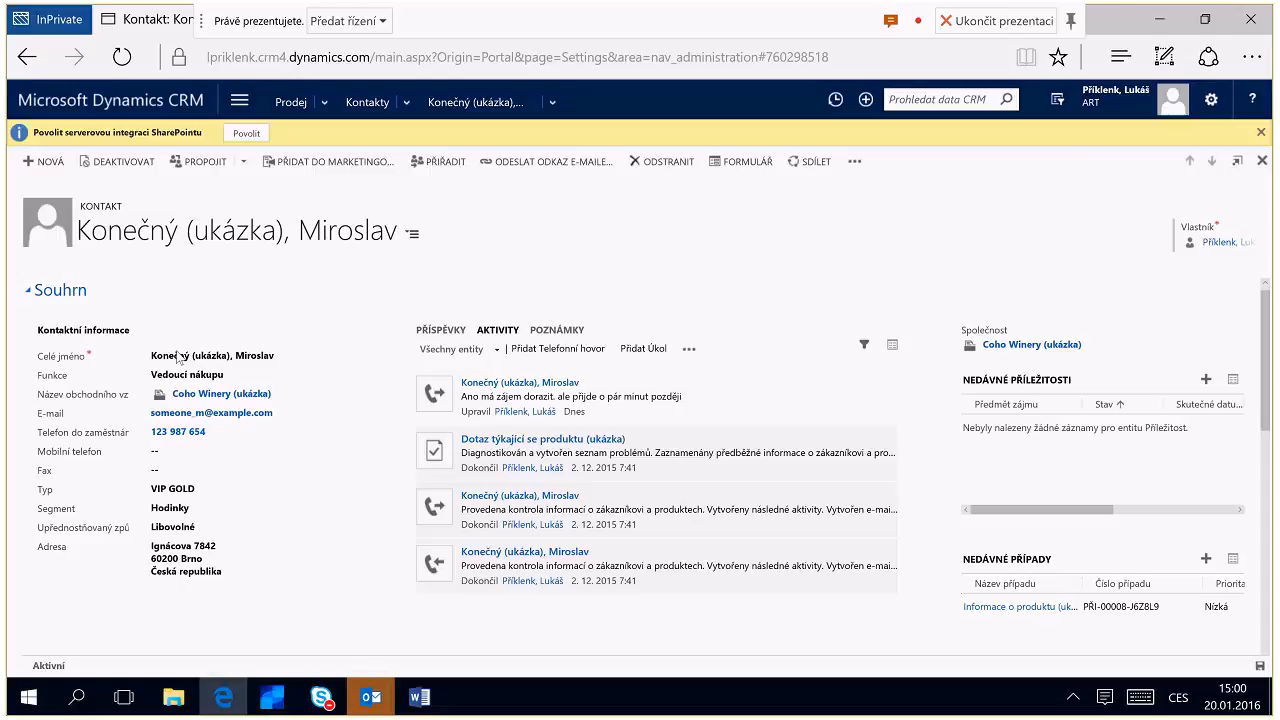
Look up the marketing lists available for adding the contact and cancel the lookup.
left_click(300, 168)
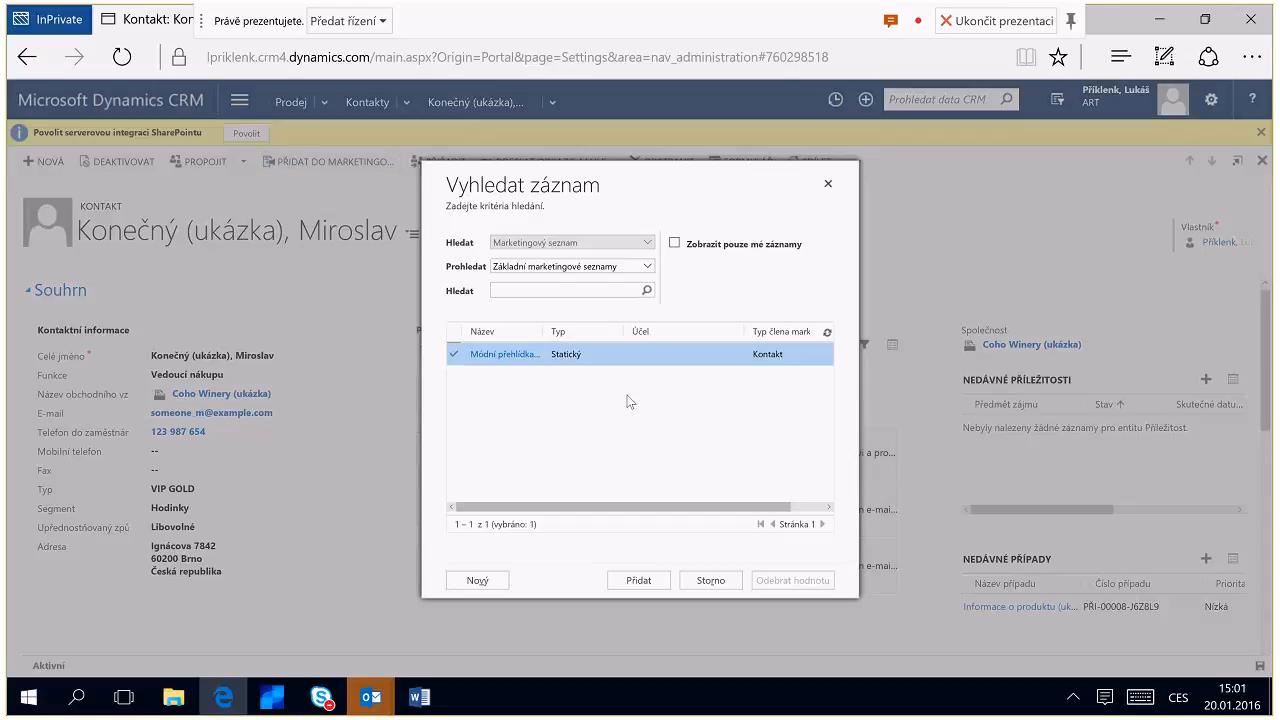
left_click(711, 581)
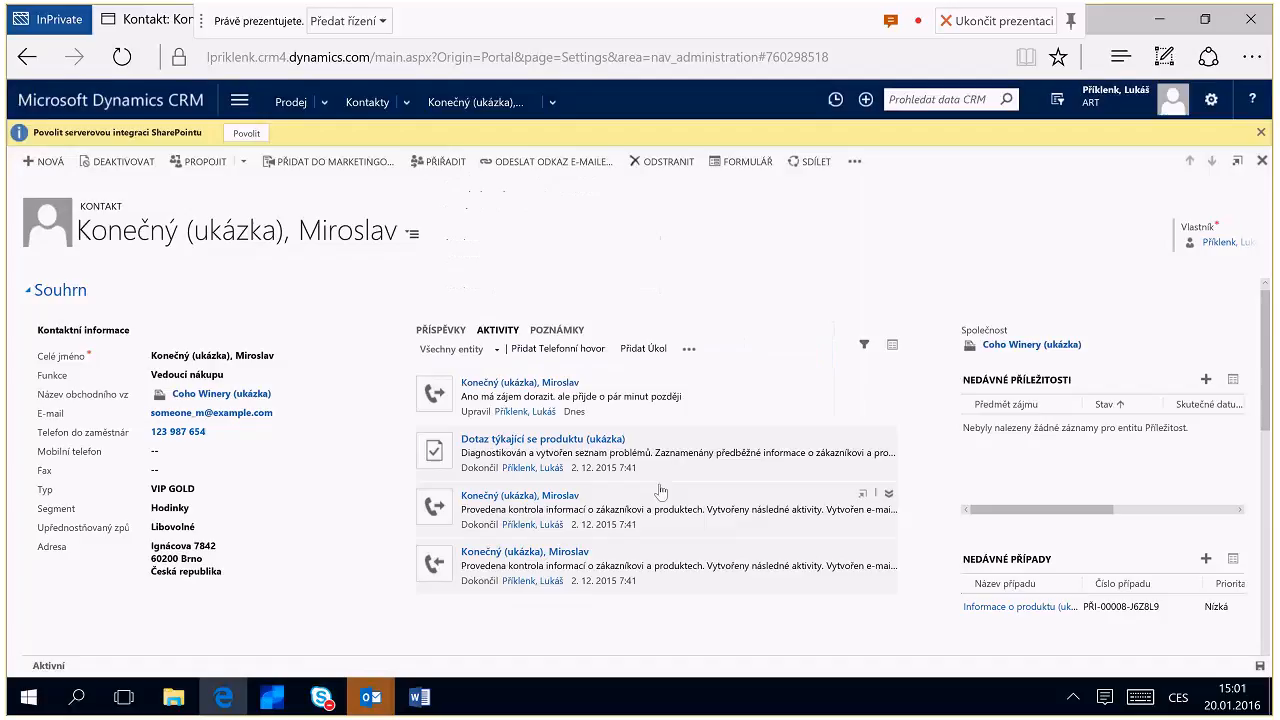
Return to the marketing lists and open the static list Módní přehlídka - kolekce 2016.
left_click(325, 101)
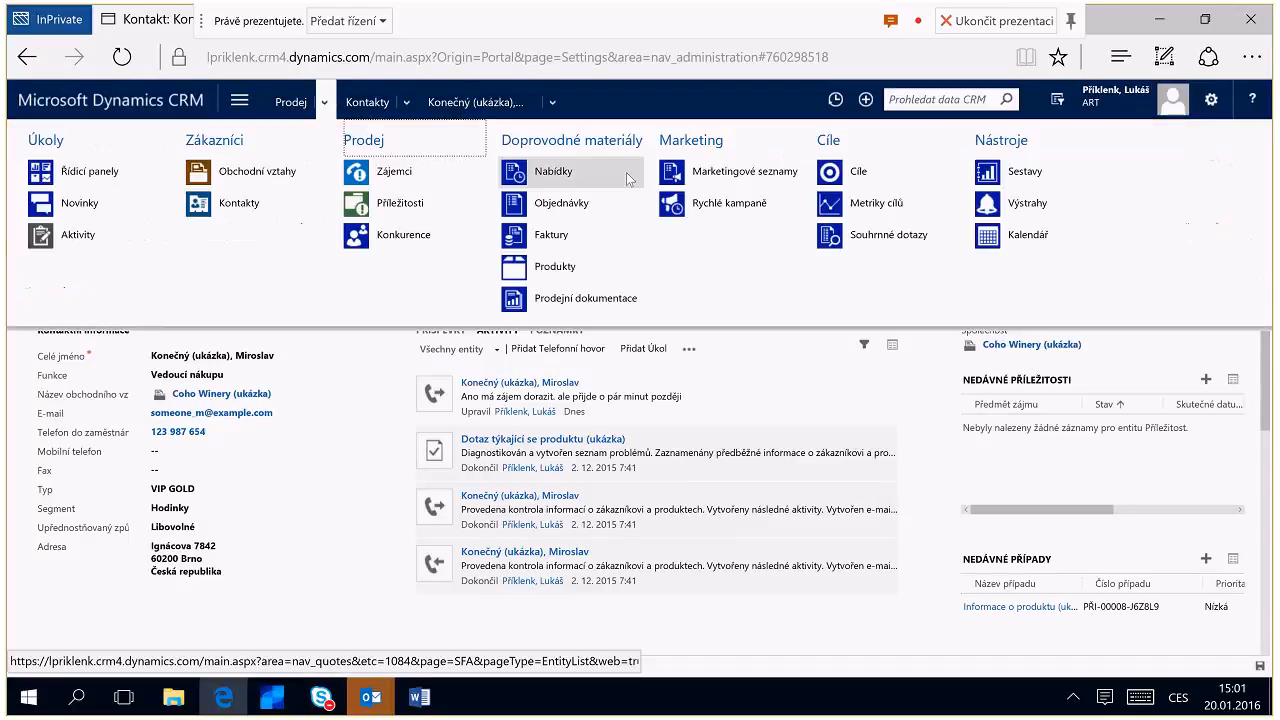
left_click(714, 176)
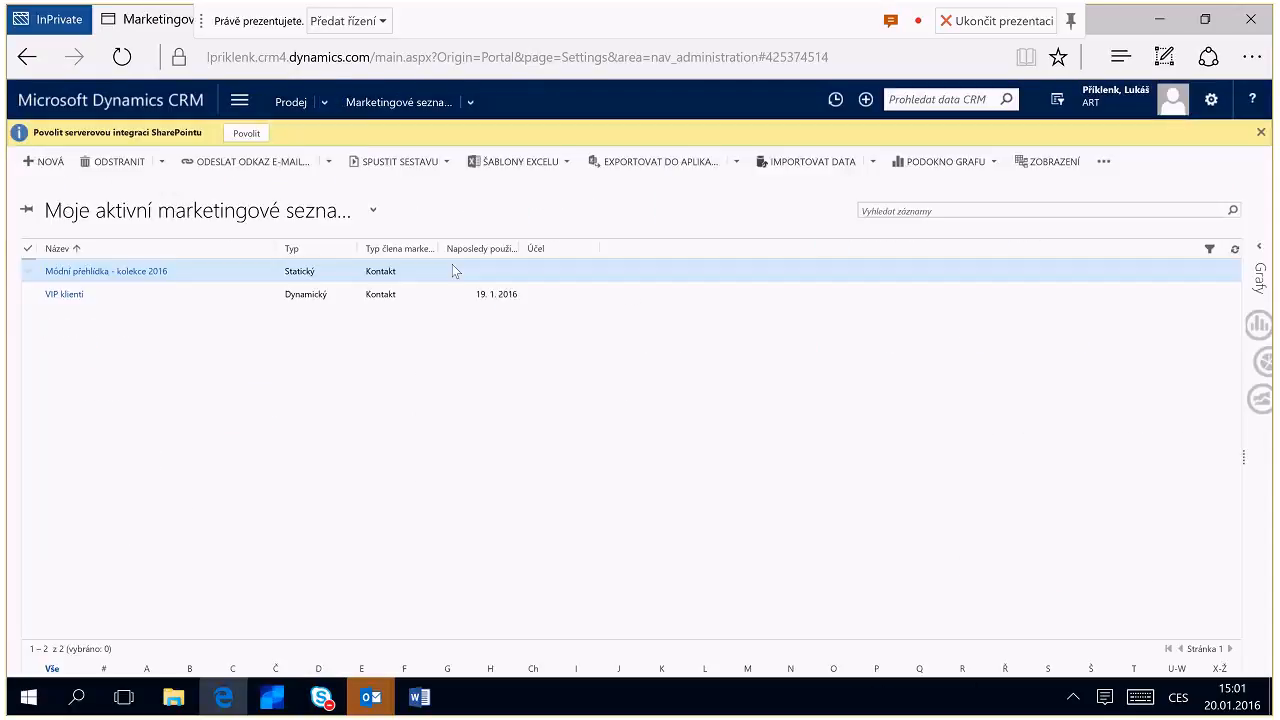
left_click(118, 278)
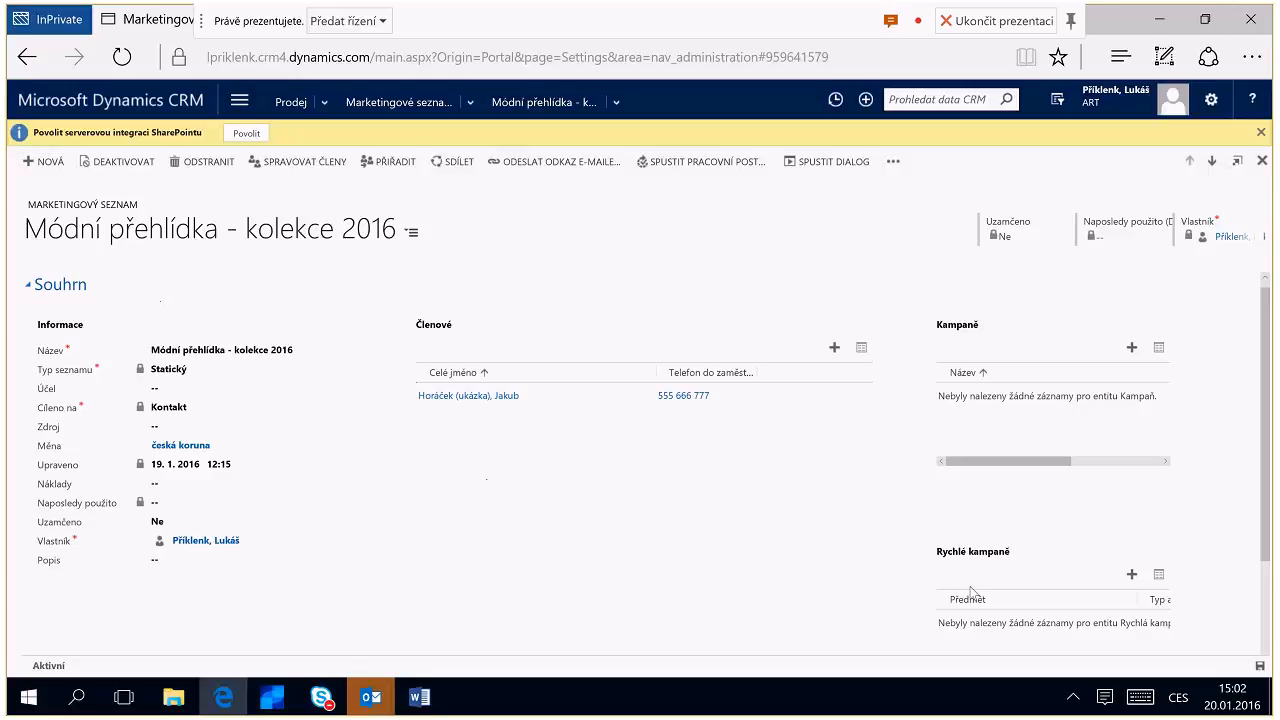
Try setting up a quick campaign named "registrace" with the E-mail activity type up to its content page, and exit the wizard.
left_click(1132, 576)
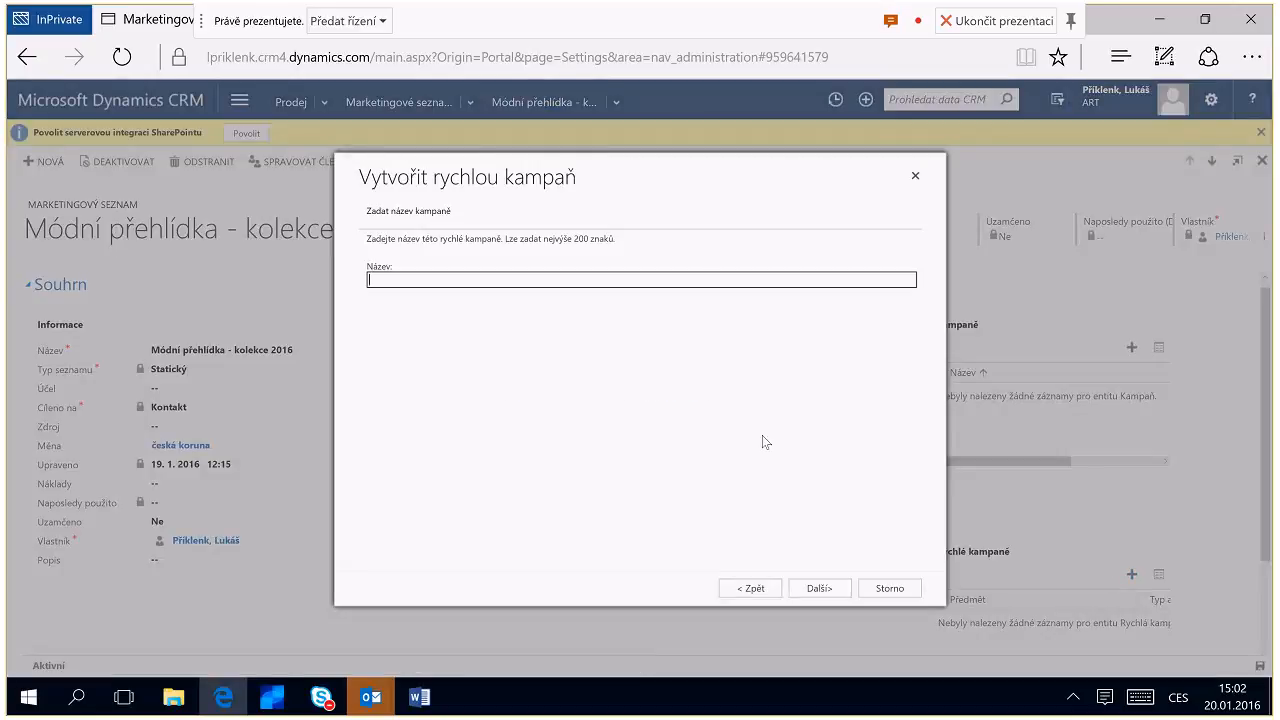
type("registrace")
left_click(824, 590)
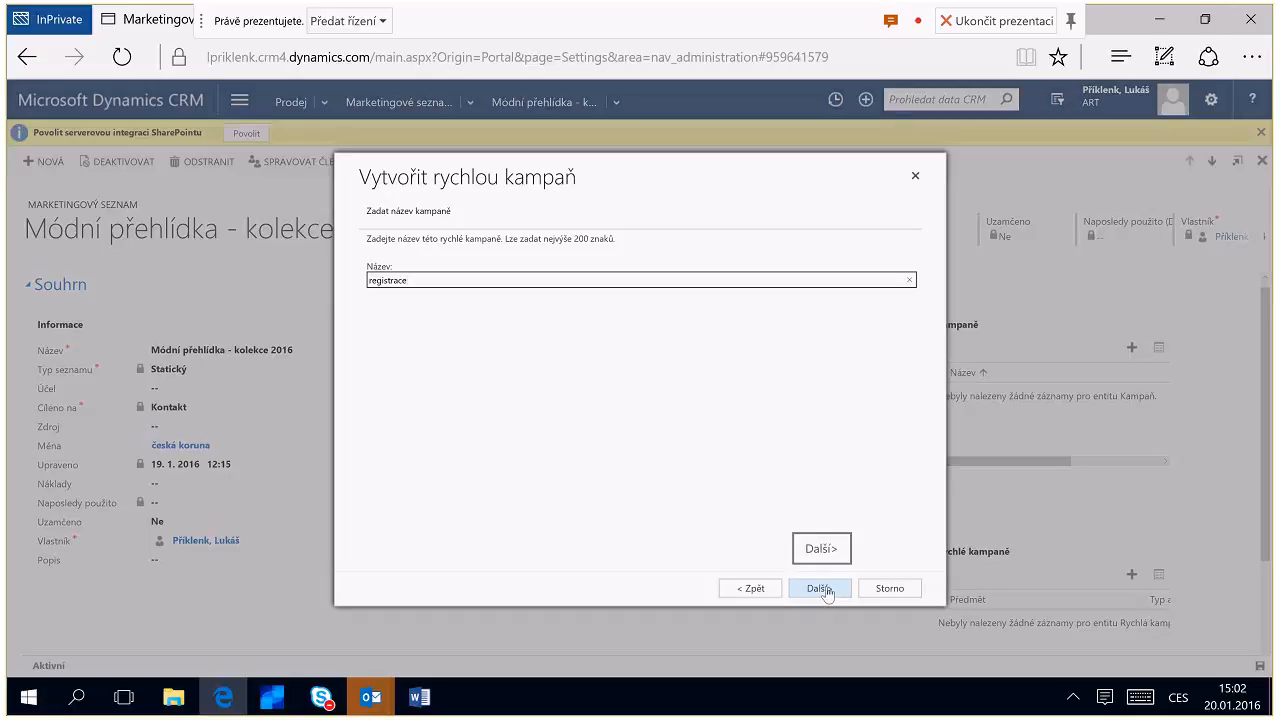
left_click(827, 592)
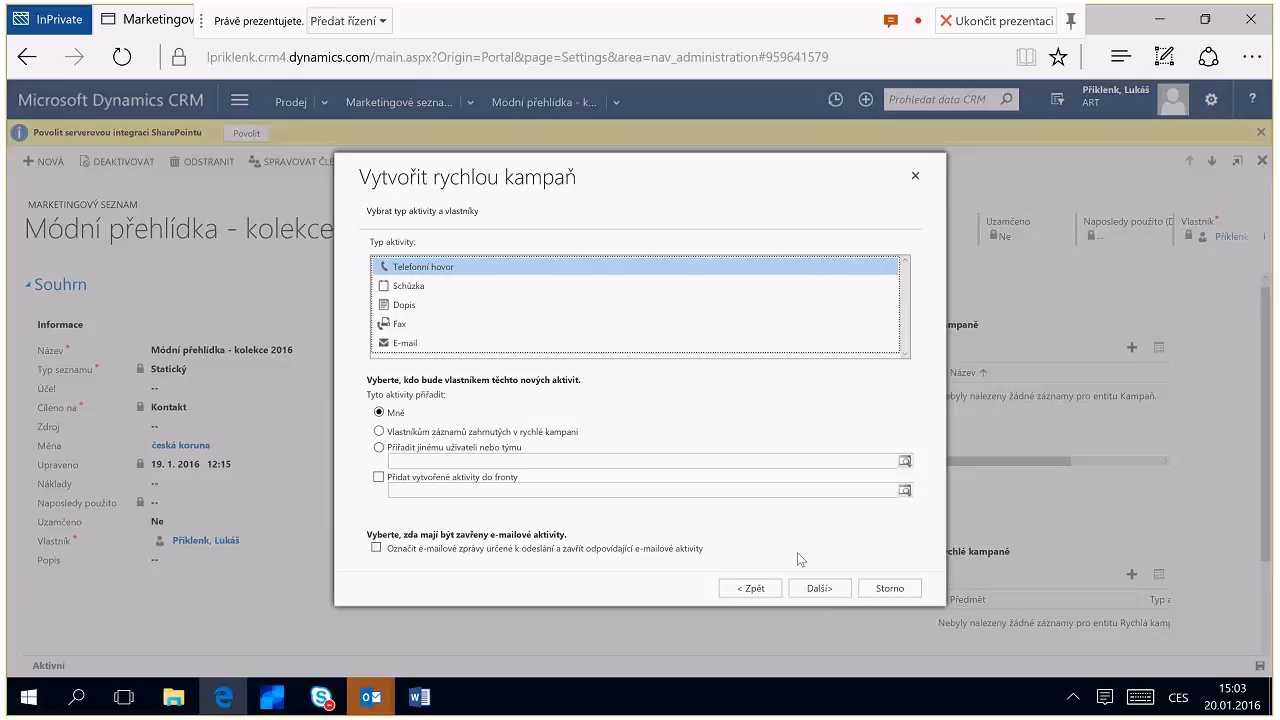
left_click(406, 344)
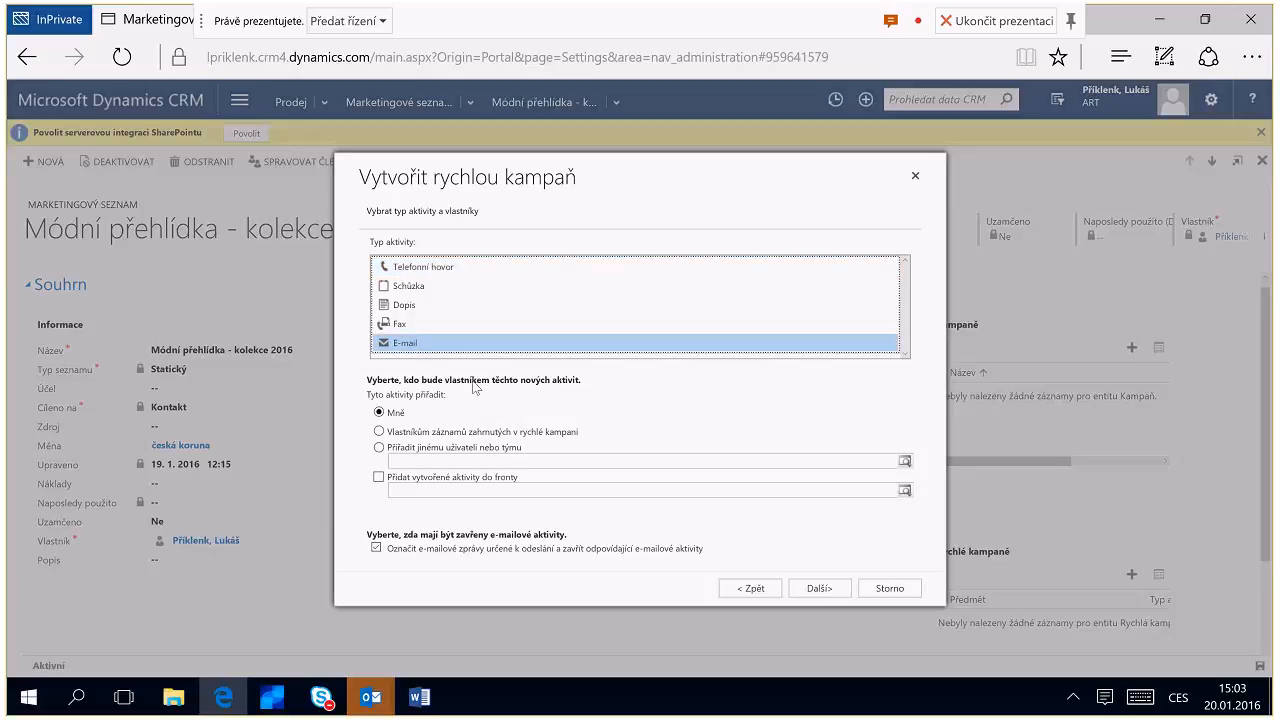
left_click(818, 590)
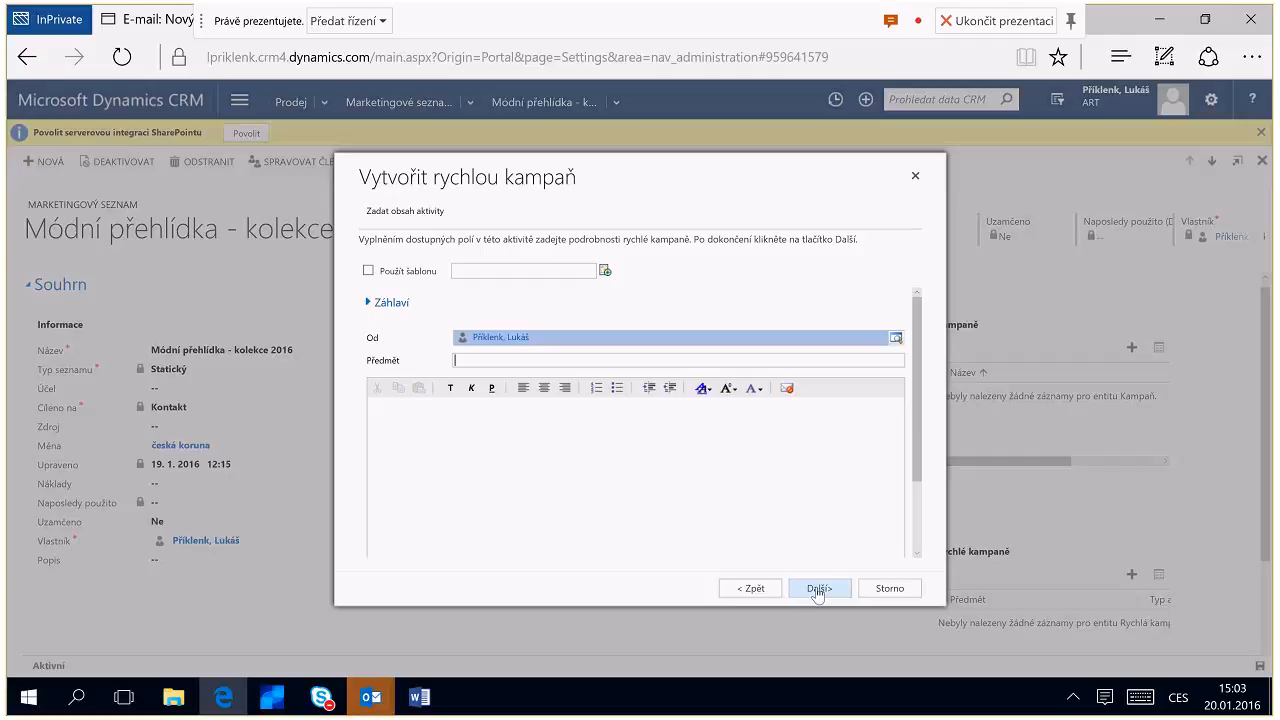
left_click(885, 589)
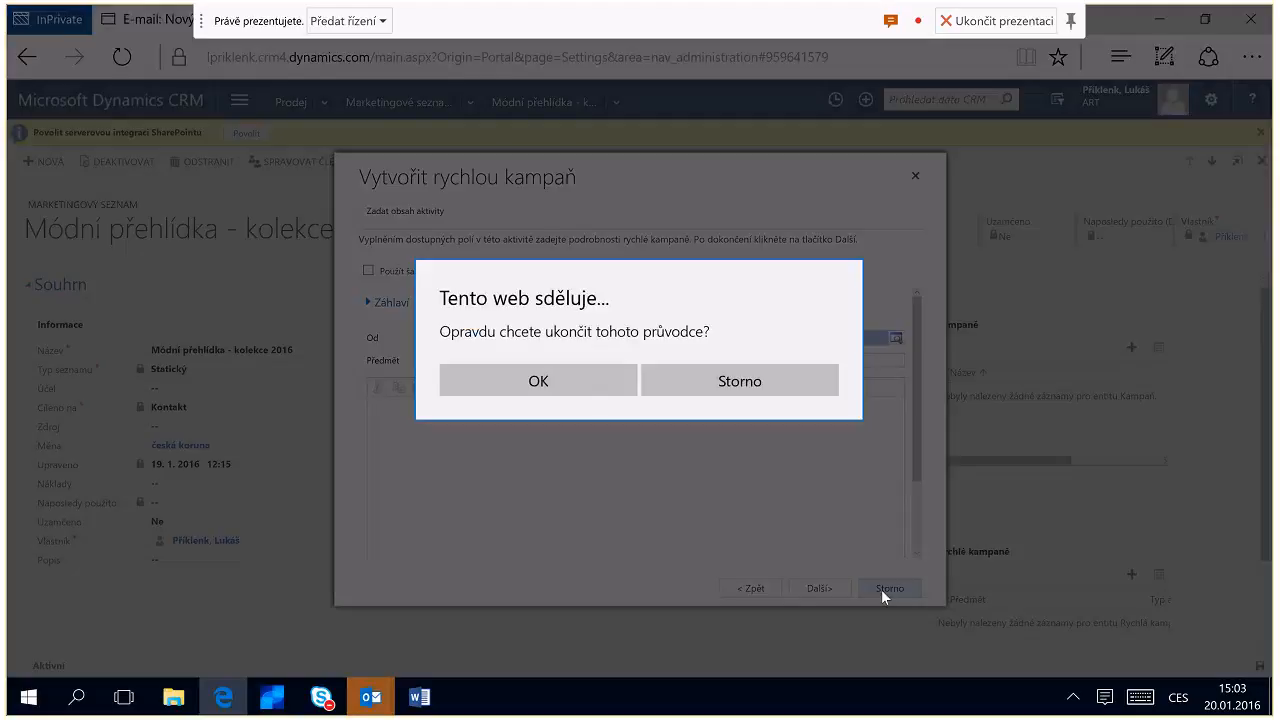
left_click(449, 380)
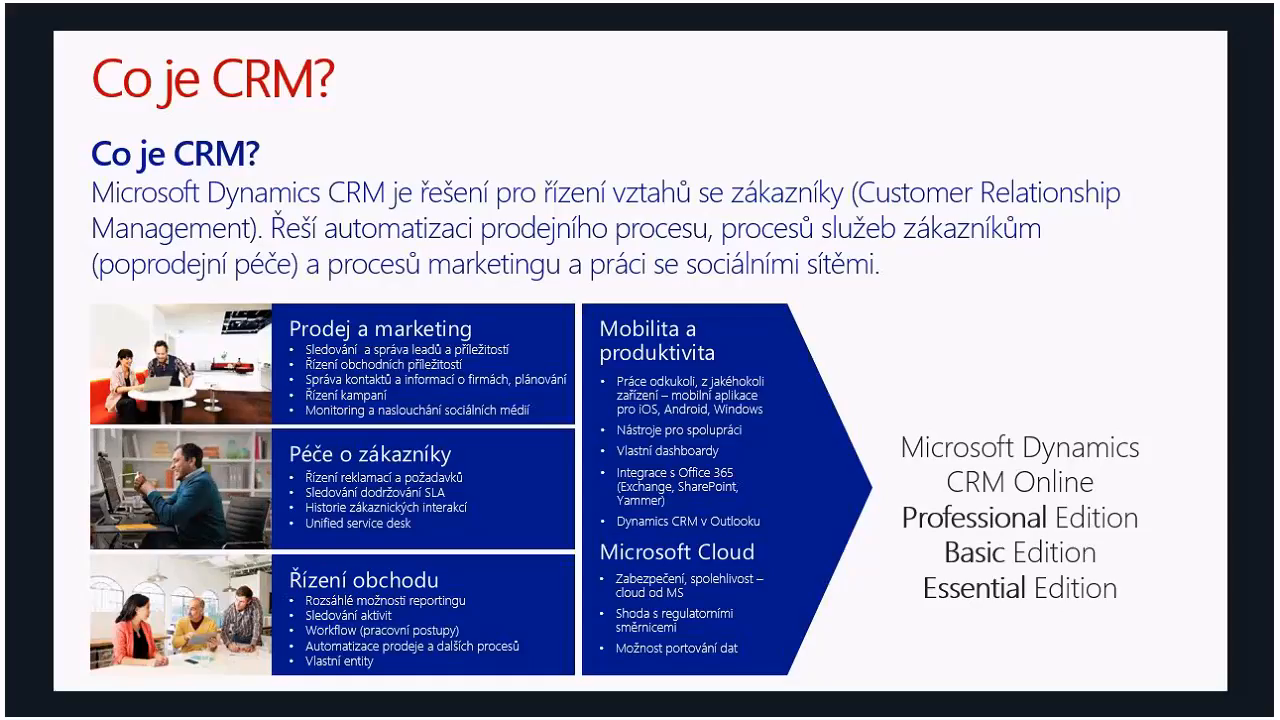
key("Right")
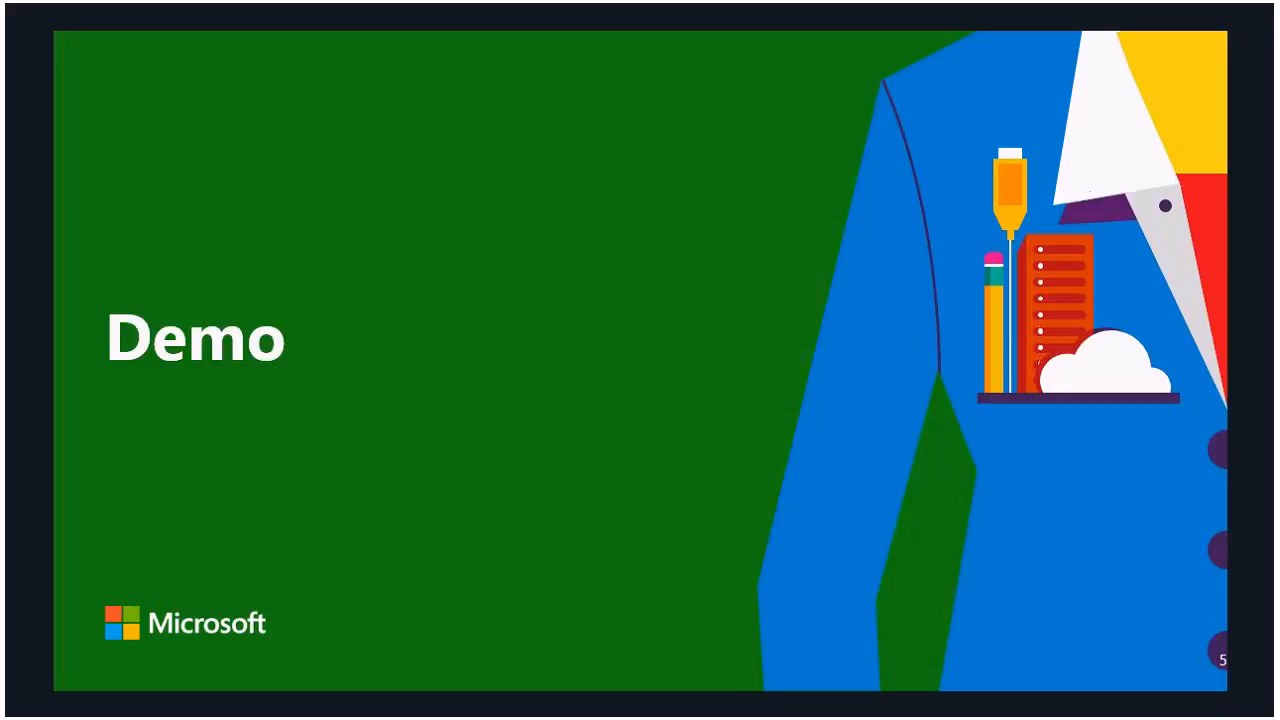